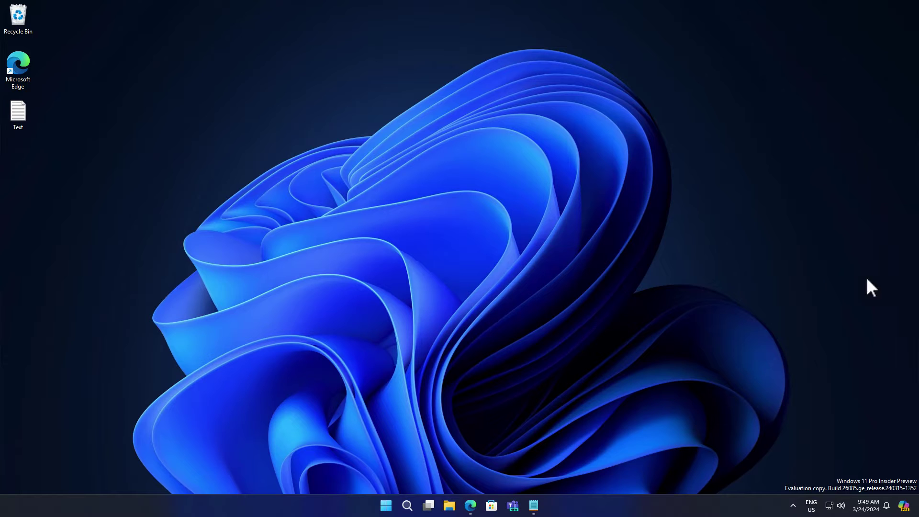
Return to Edge's ViVeTool GitHub releases tab and download the ViVeTool-v0.3.3.zip asset.
click(471, 505)
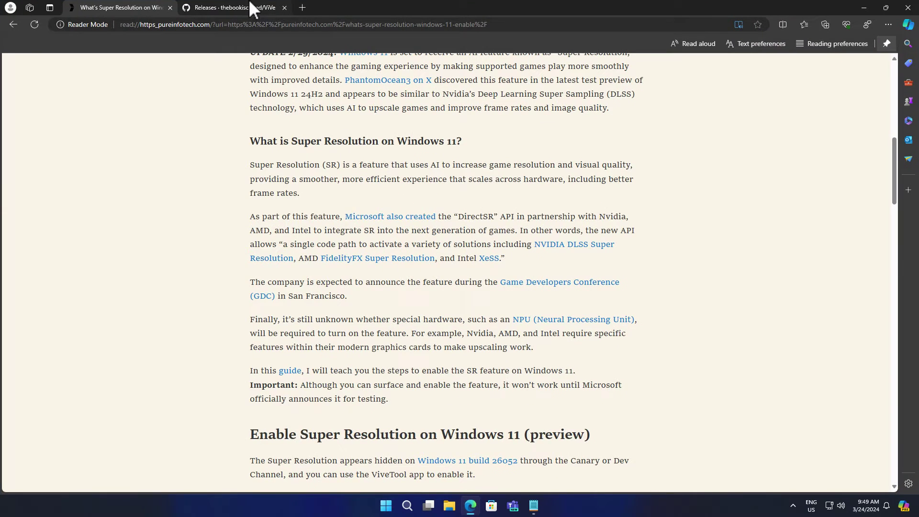
click(250, 9)
scroll(849, 277, up, 2)
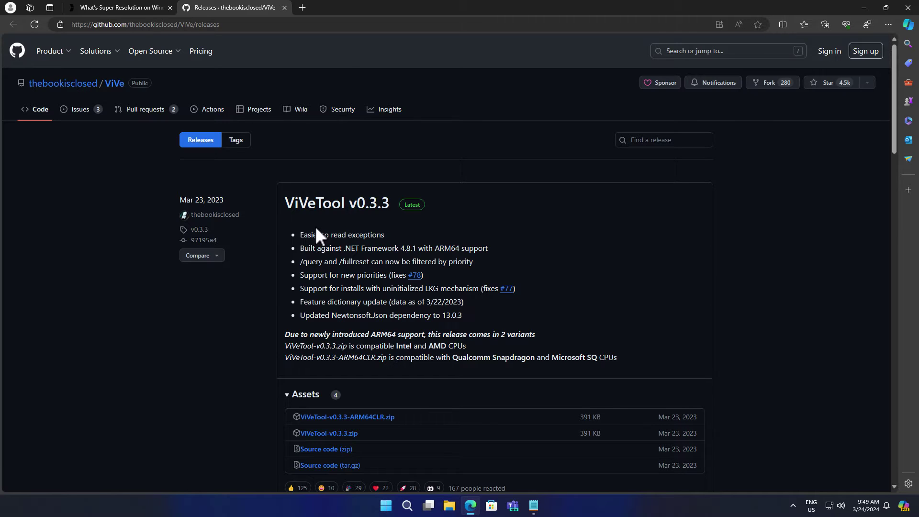
scroll(443, 379, down, 2)
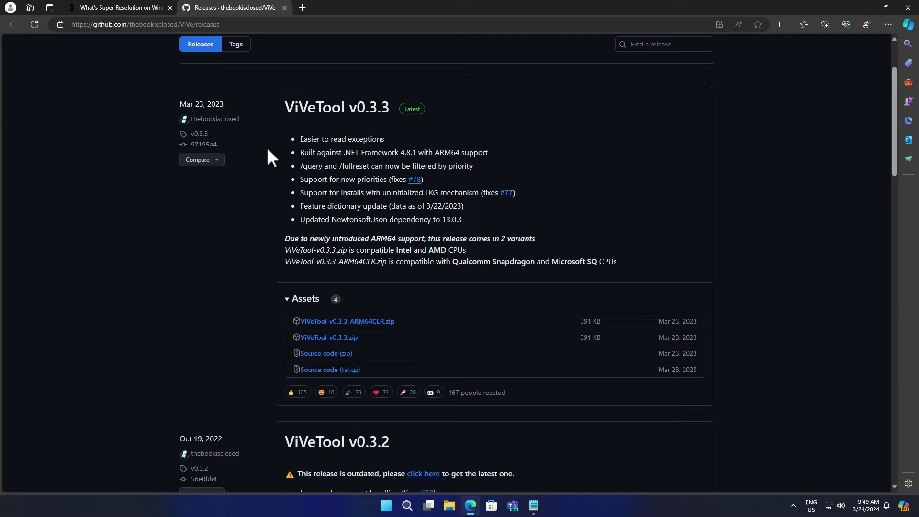
click(355, 338)
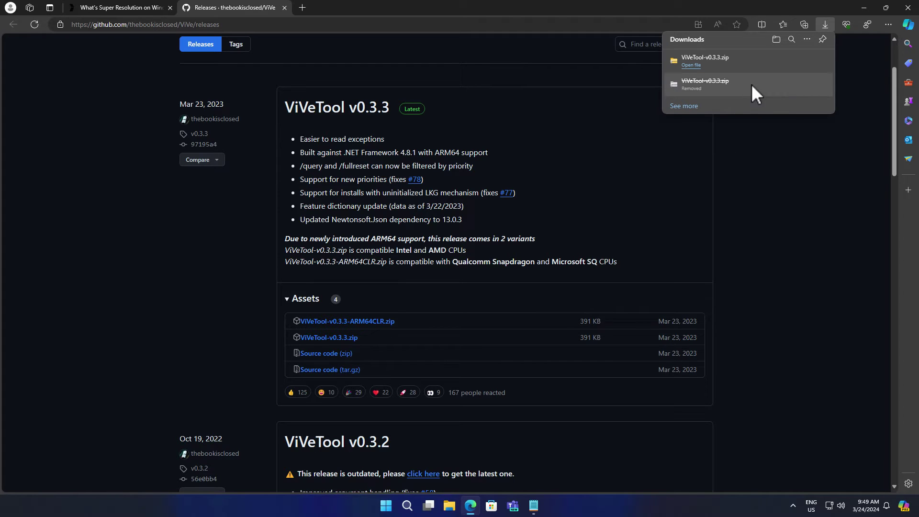
Extract ViVeTool-v0.3.3.zip with WinRAR into a ViVeTool-v0.3.3 folder in Downloads.
click(790, 71)
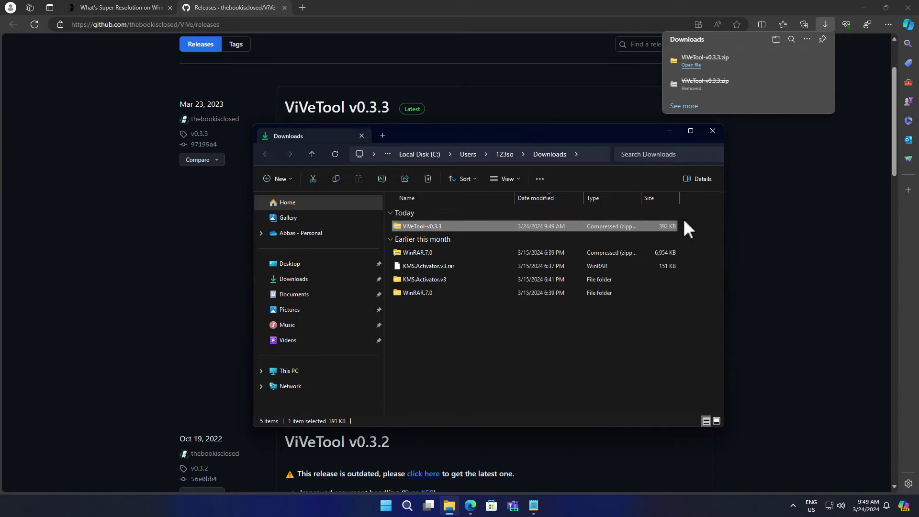
click(685, 131)
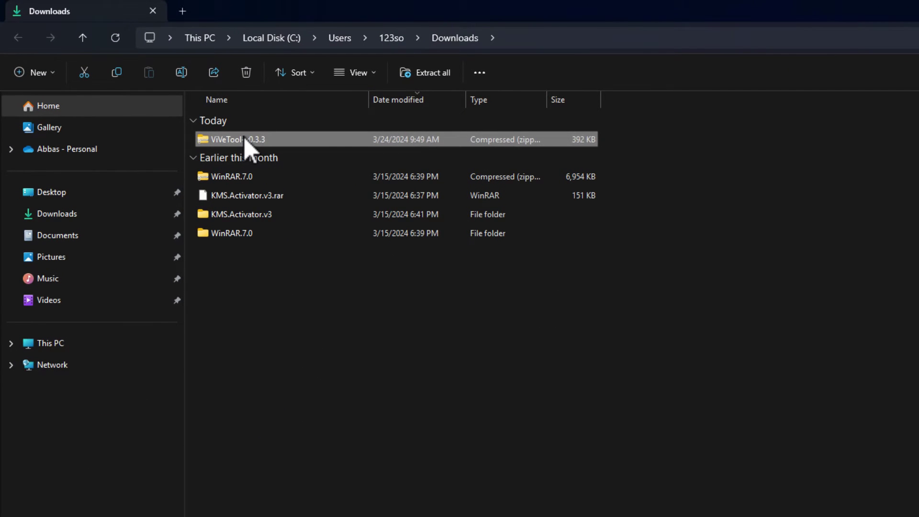
right_click(245, 143)
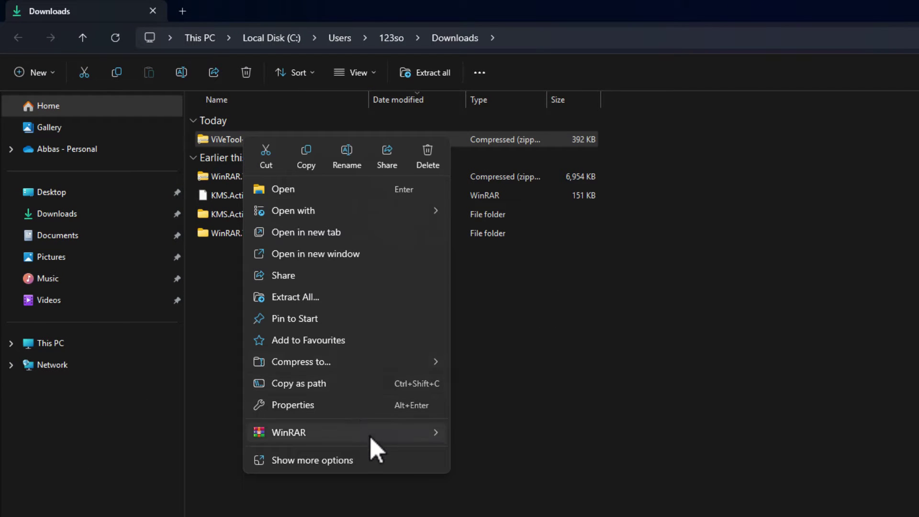
mouse_move(374, 433)
click(507, 455)
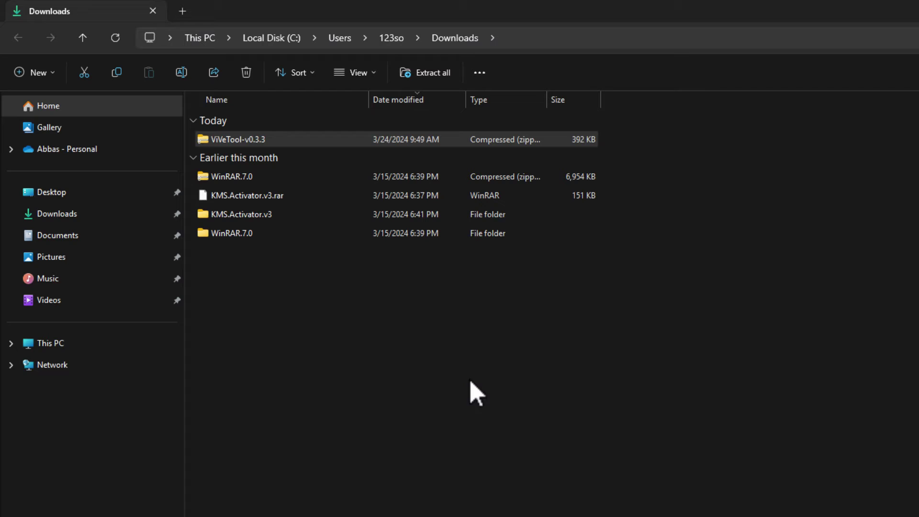
click(685, 509)
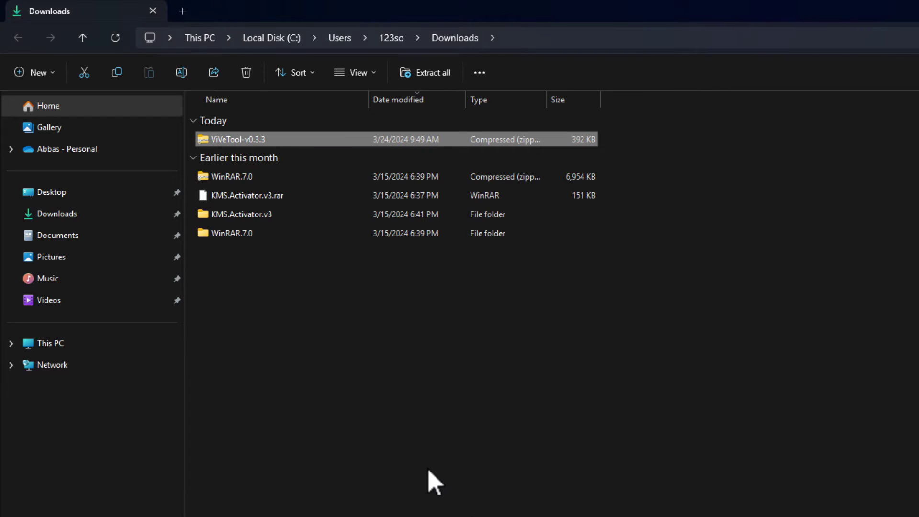
Copy the full path of the extracted ViVeTool-v0.3.3 folder.
click(263, 162)
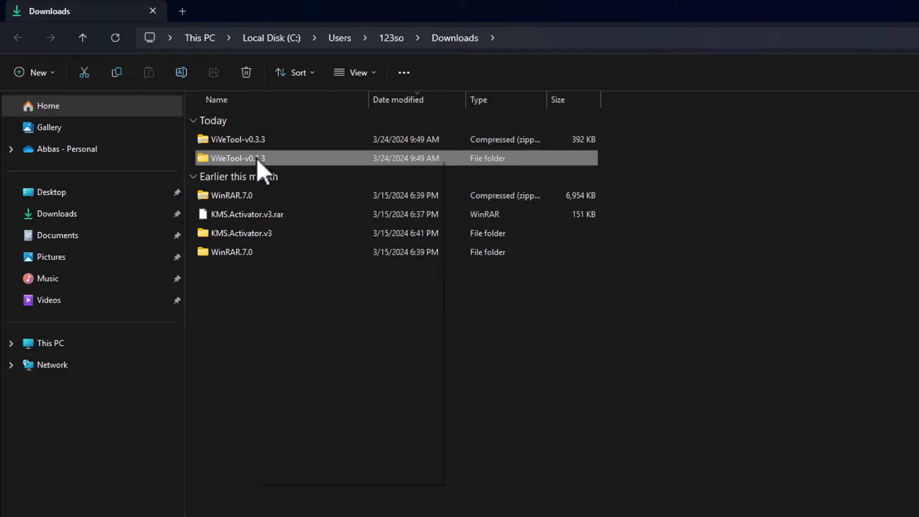
right_click(258, 159)
click(520, 395)
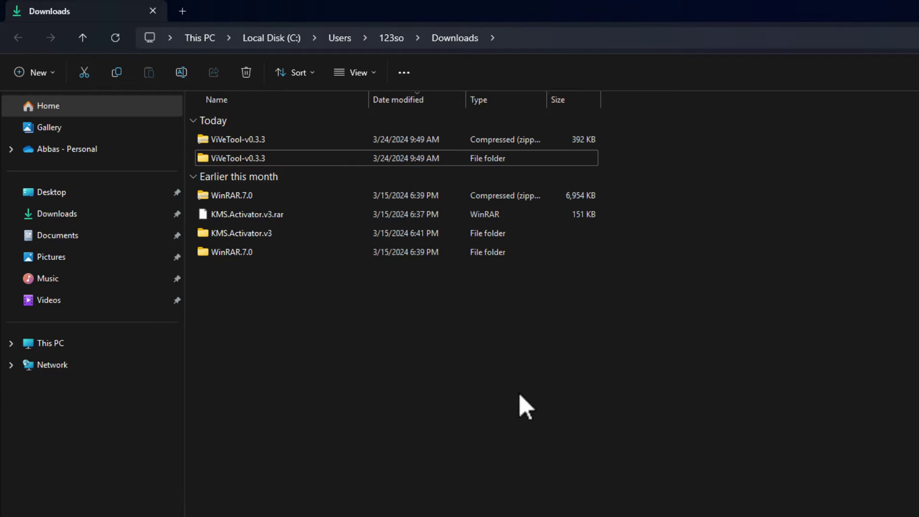
click(257, 163)
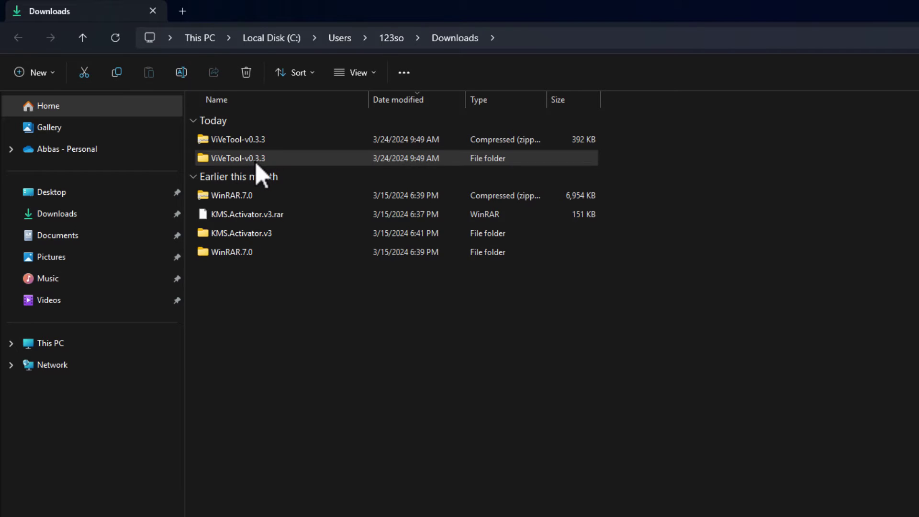
right_click(257, 164)
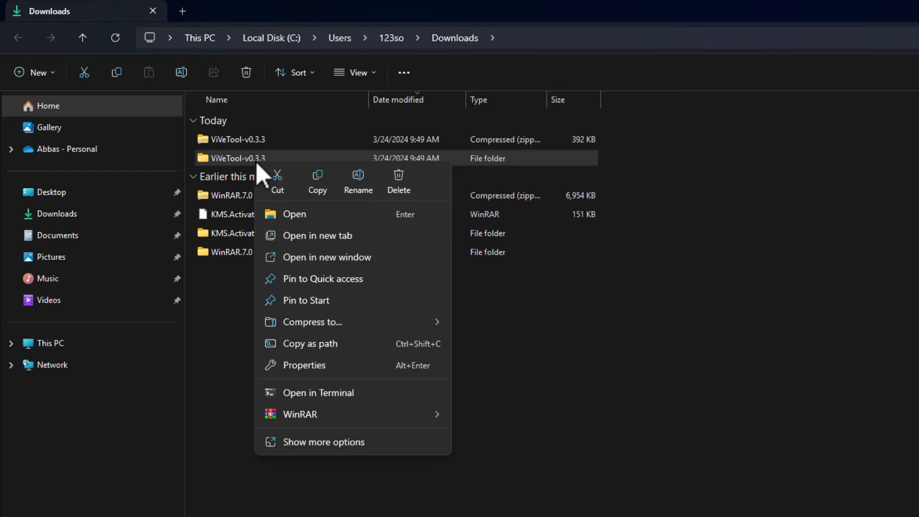
click(333, 351)
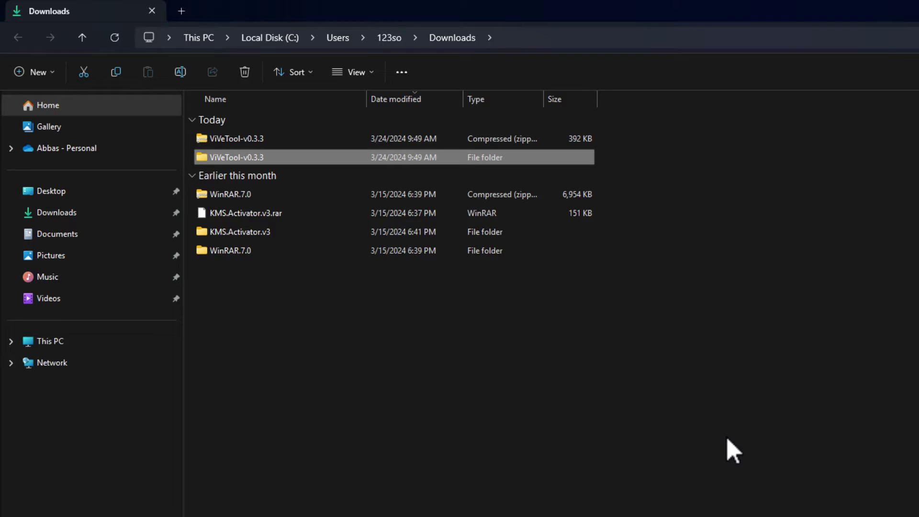
Launch Command Prompt as administrator and approve the UAC prompt.
key(super)
text(cmd)
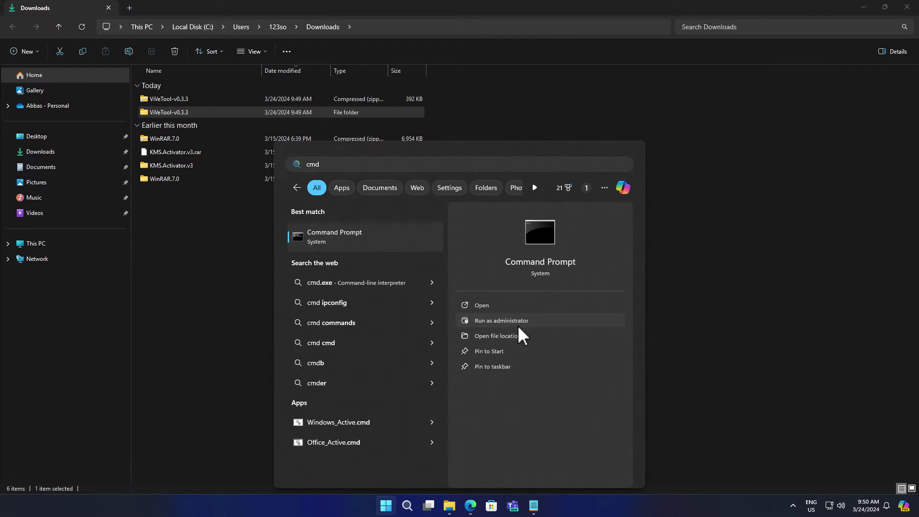
click(518, 324)
click(407, 330)
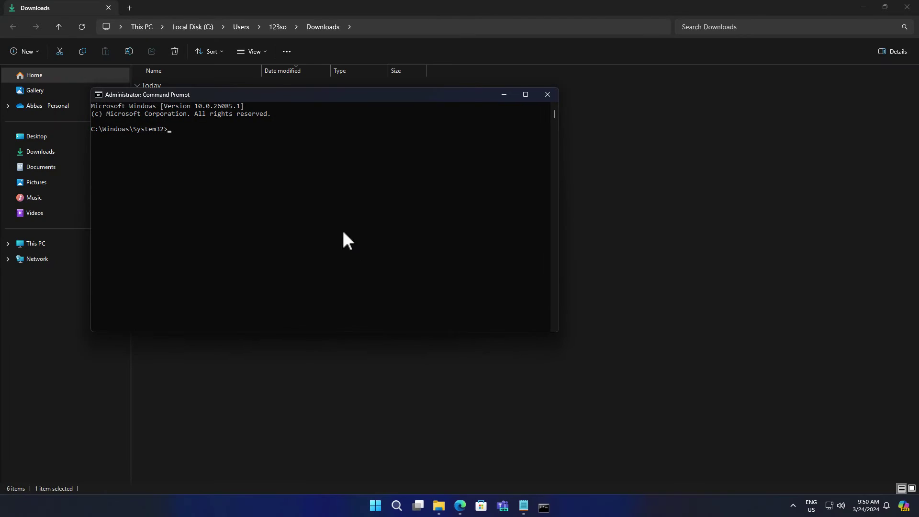
Change into the pasted ViVeTool-v0.3.3 folder path and list its files with dir.
drag(275, 97, 432, 212)
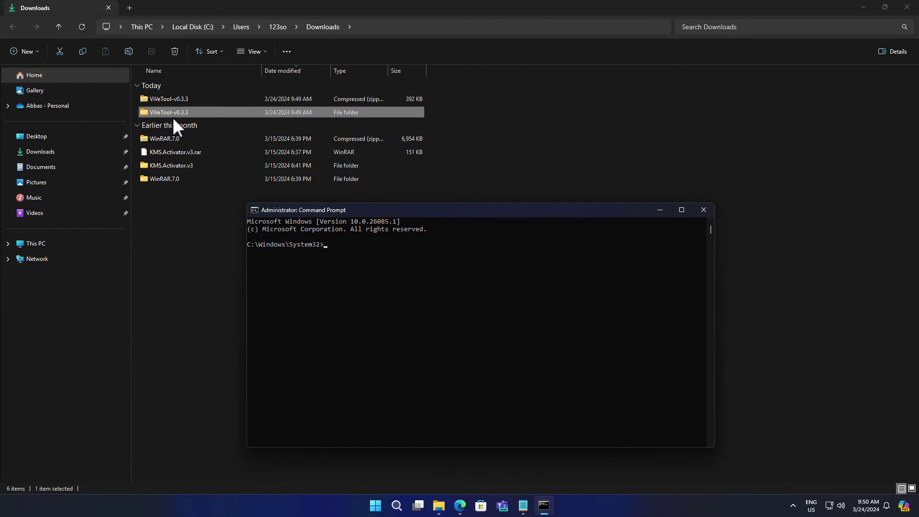
click(406, 321)
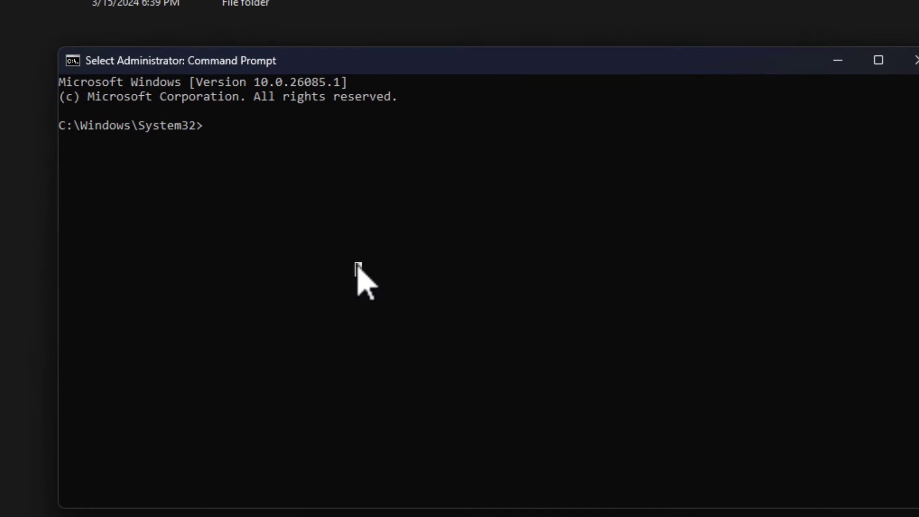
text(c)
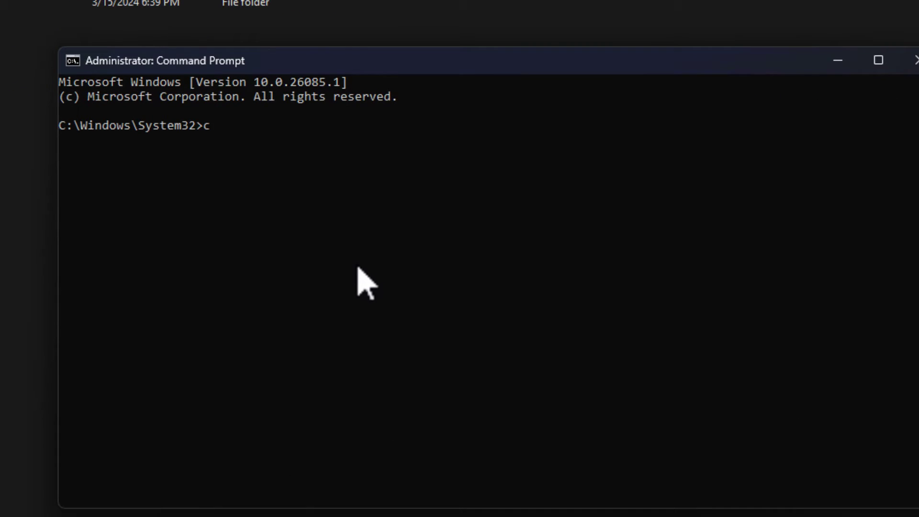
text(d)
key(ctrl+v)
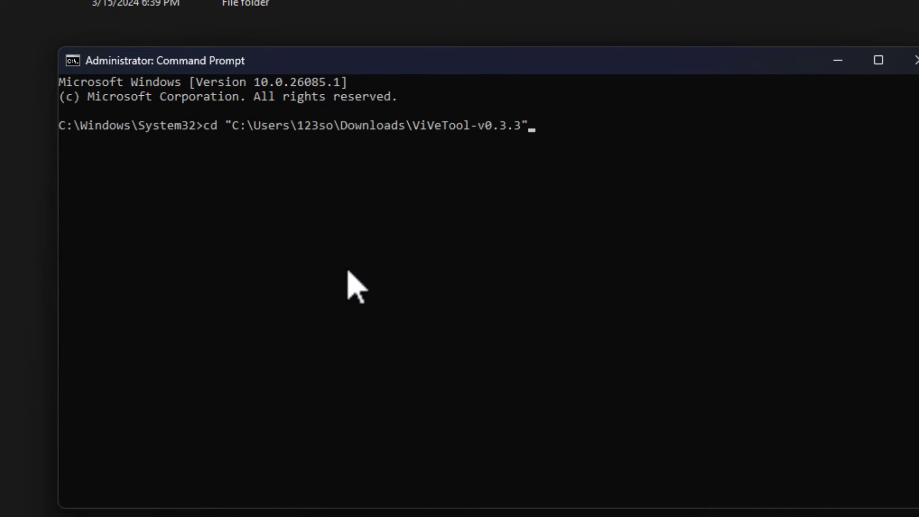
key(Return)
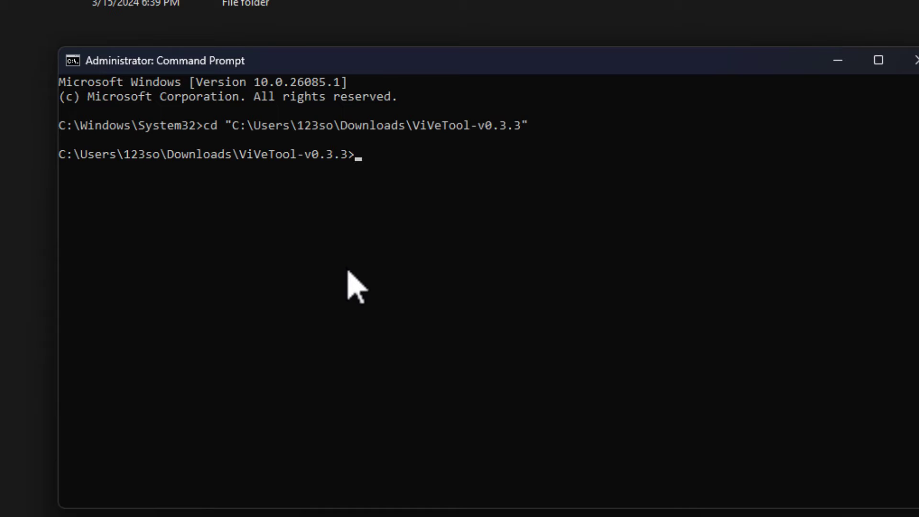
text(dir)
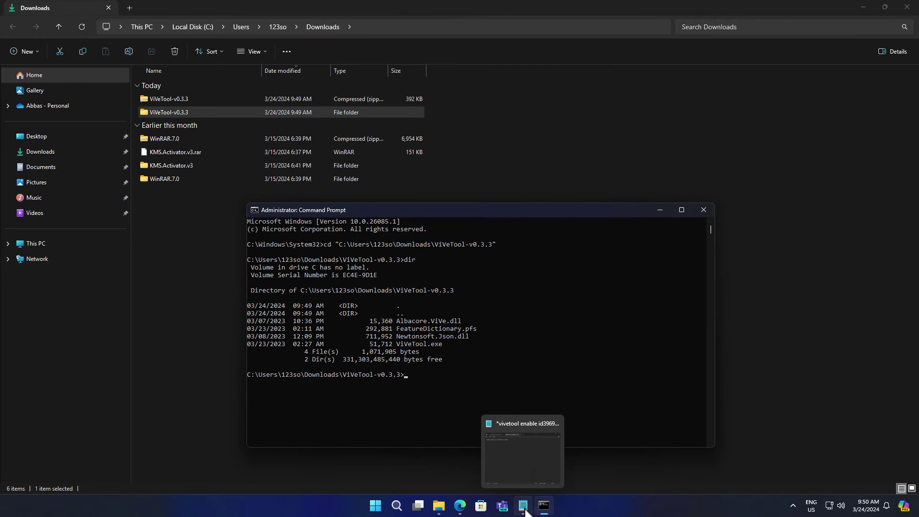
Copy the vivetool /enable /id:39695921 /variant:3 line from Notepad and run it in the admin prompt.
click(525, 510)
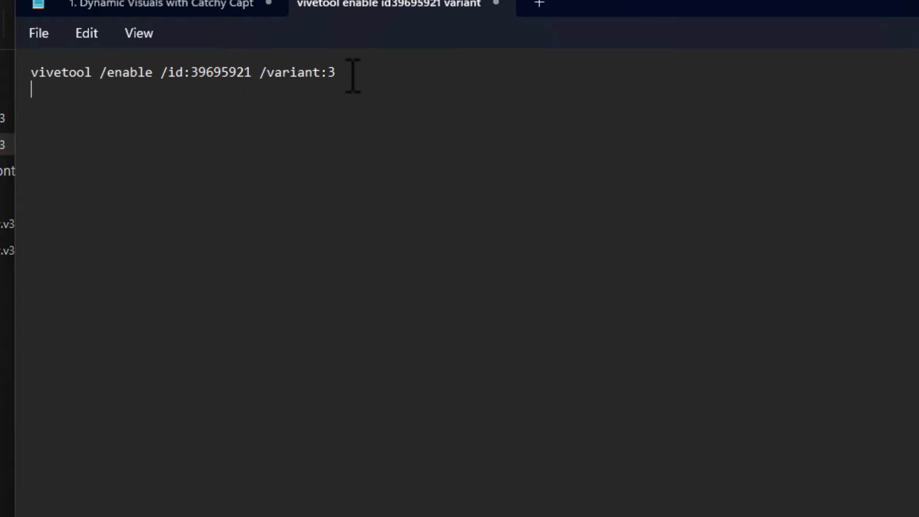
drag(352, 75, 6, 92)
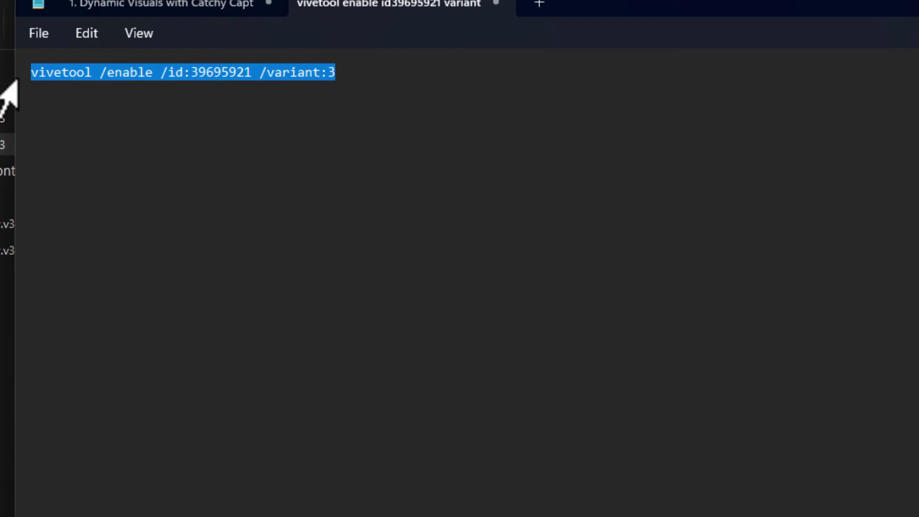
key(BackSpace)
key(ctrl+z)
right_click(124, 89)
click(178, 182)
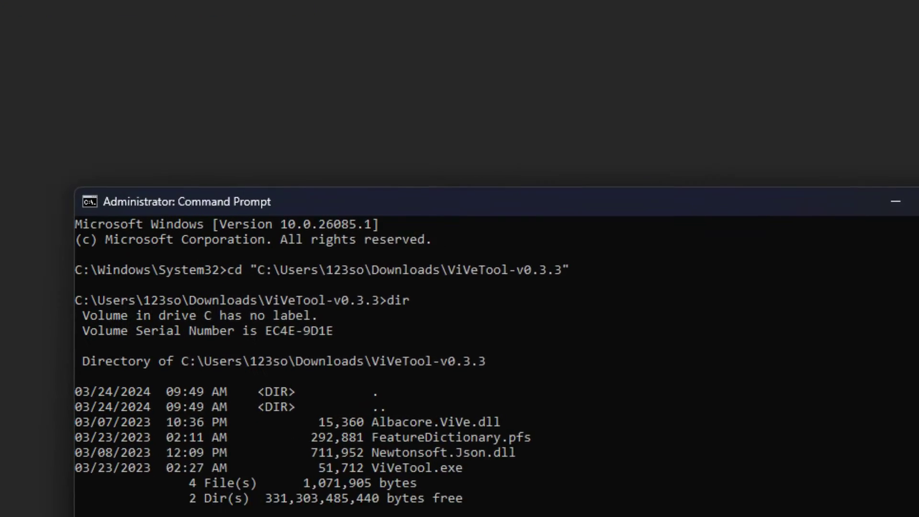
key(ctrl+v)
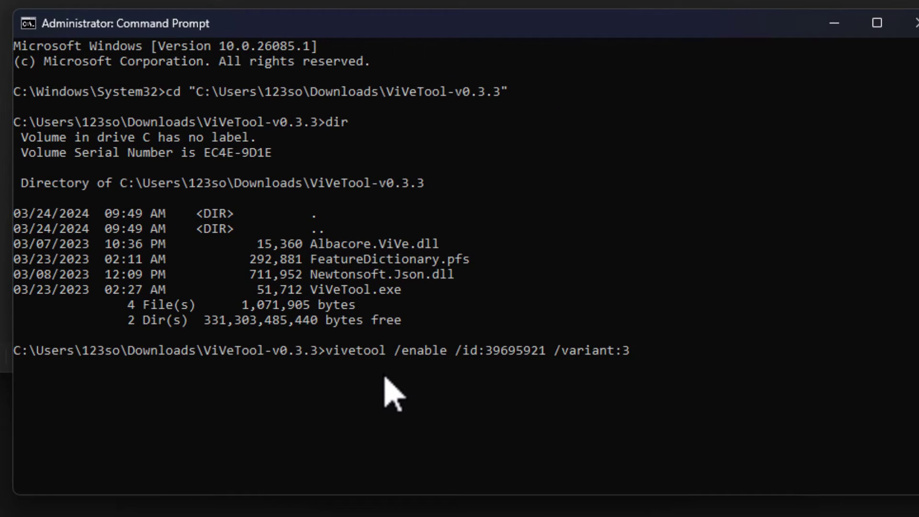
key(Return)
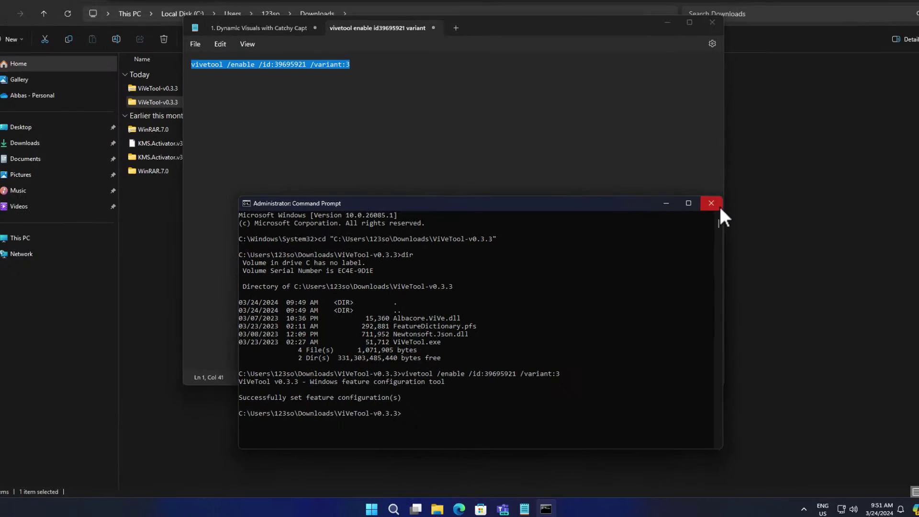
Close Command Prompt, Notepad, File Explorer and Edge.
click(914, 23)
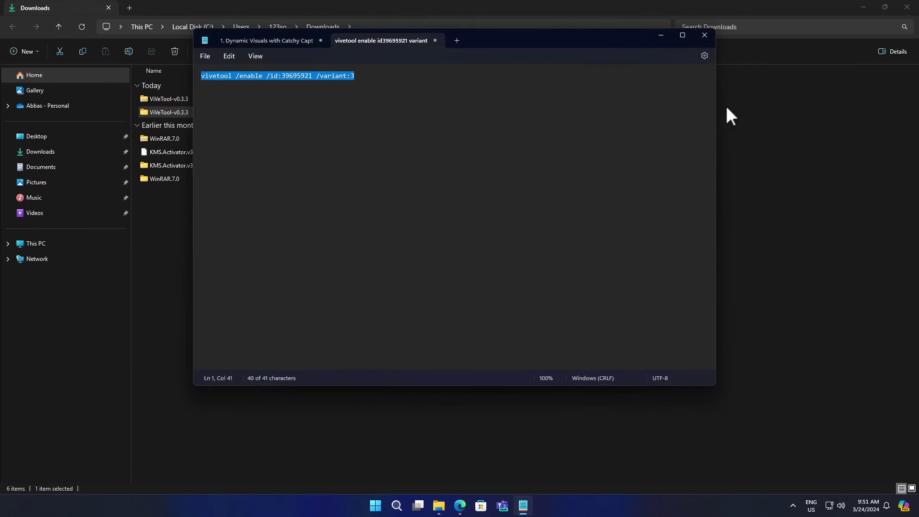
click(704, 35)
click(907, 7)
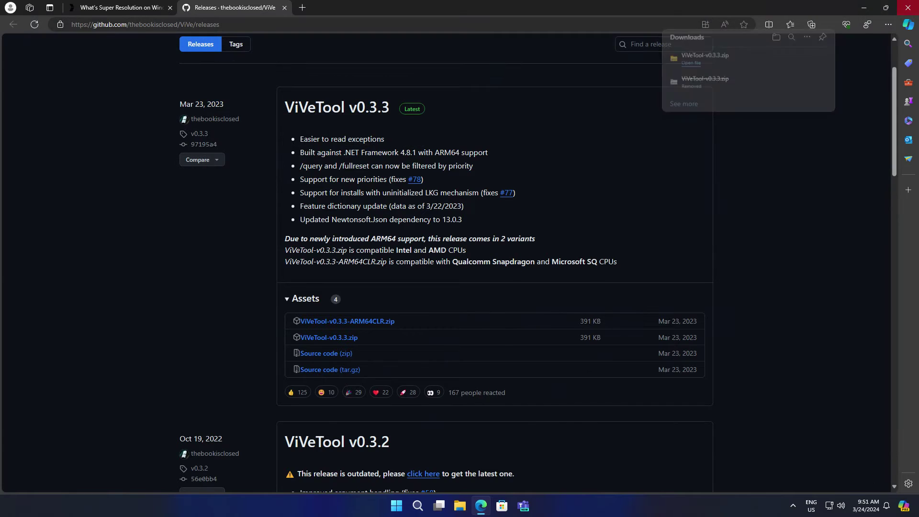
click(908, 7)
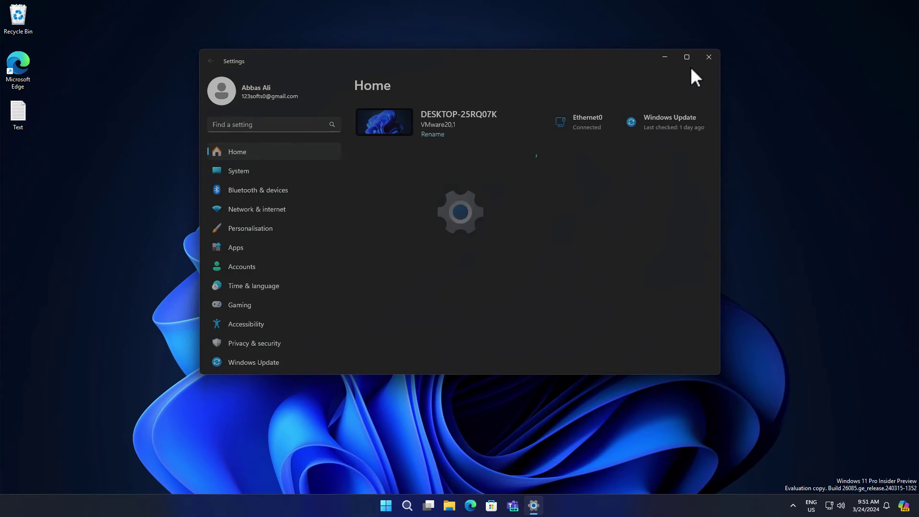
Check System > Display > Graphics in Settings, finding no super resolution option, then close Settings.
click(690, 63)
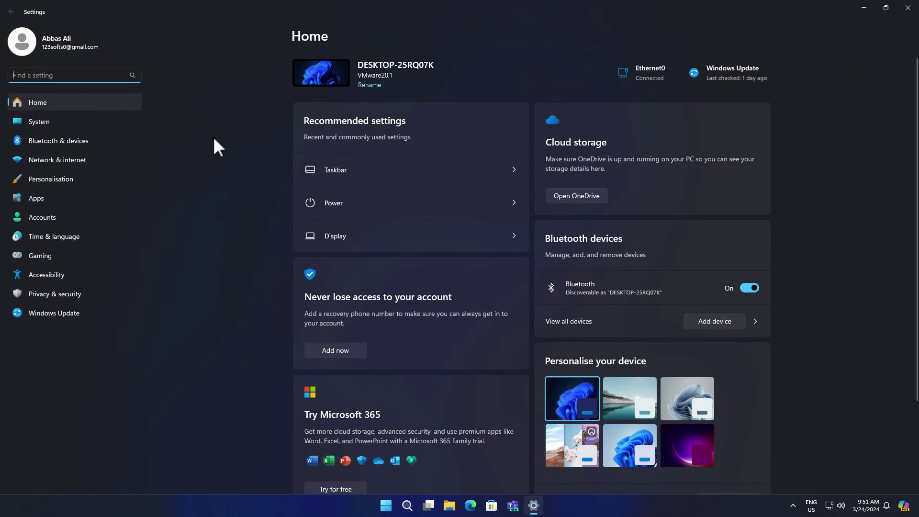
click(73, 123)
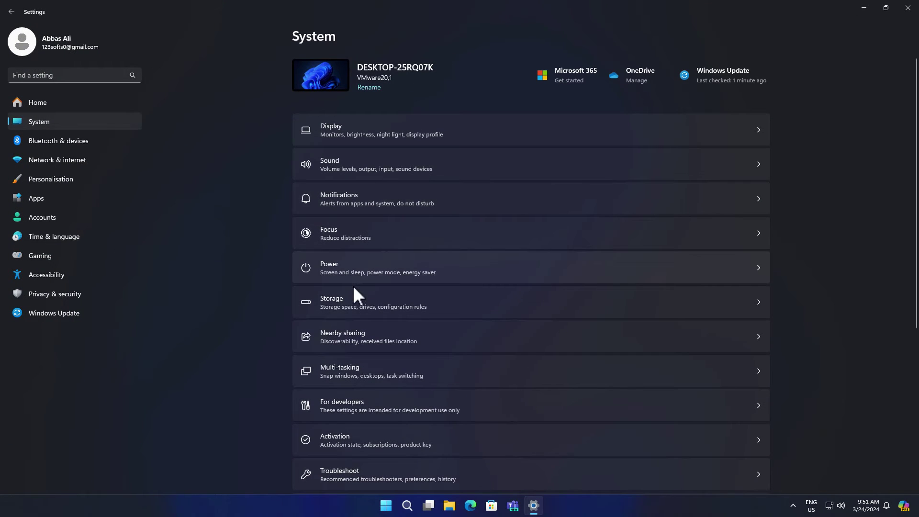
click(362, 131)
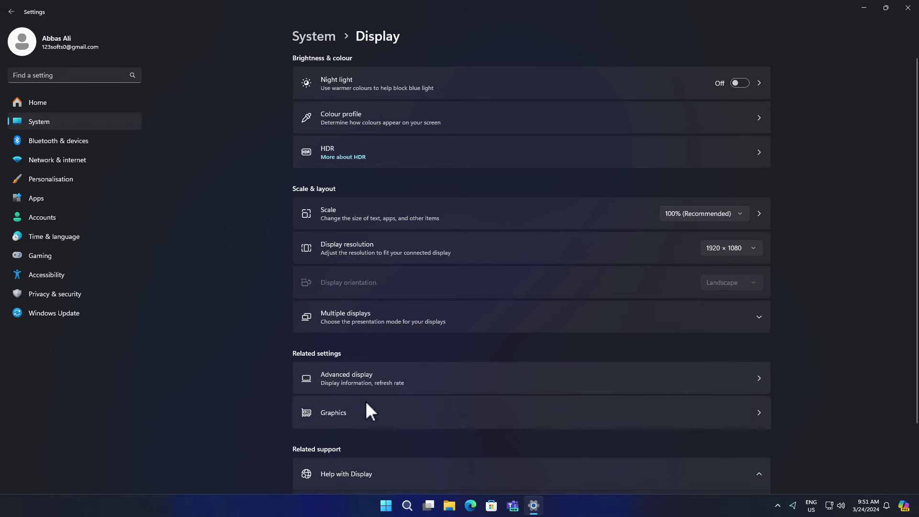
click(365, 413)
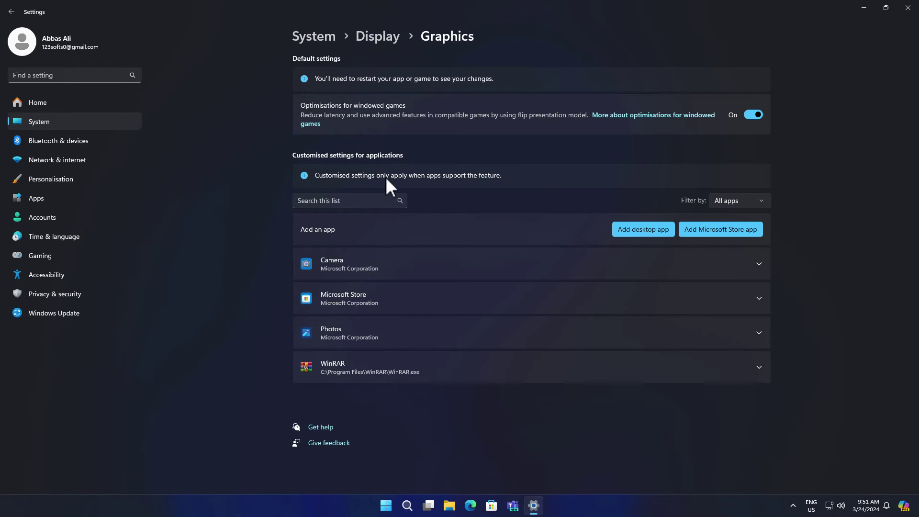
click(908, 8)
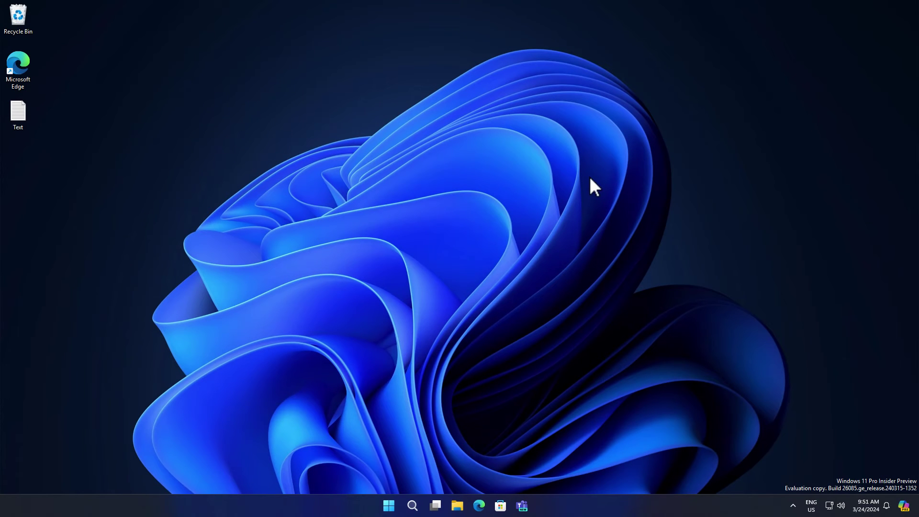
click(397, 508)
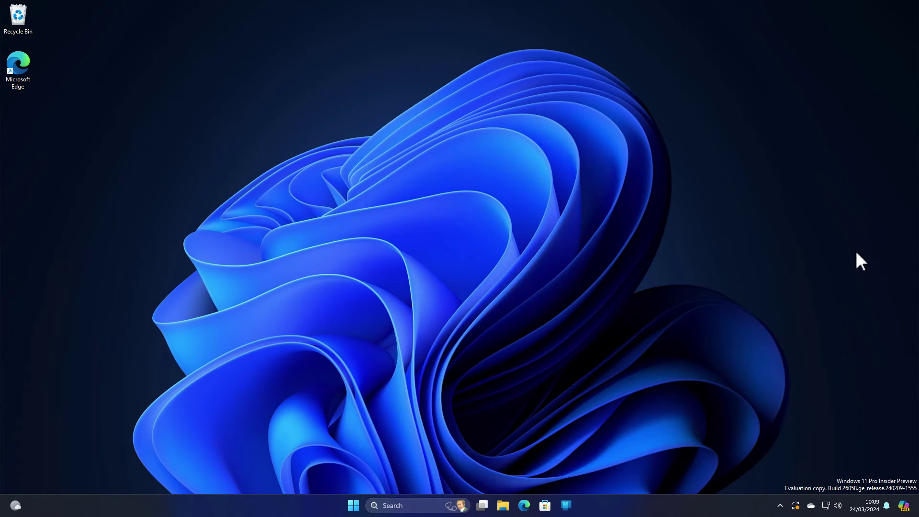
Reopen Settings and confirm System > Display > Graphics now shows Automatic super resolution On.
key(super+i)
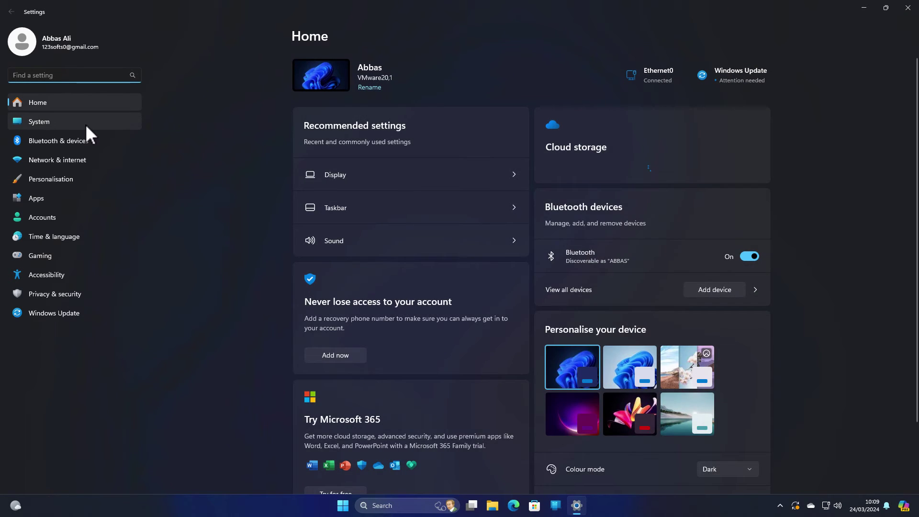
click(85, 124)
scroll(383, 344, down, 3)
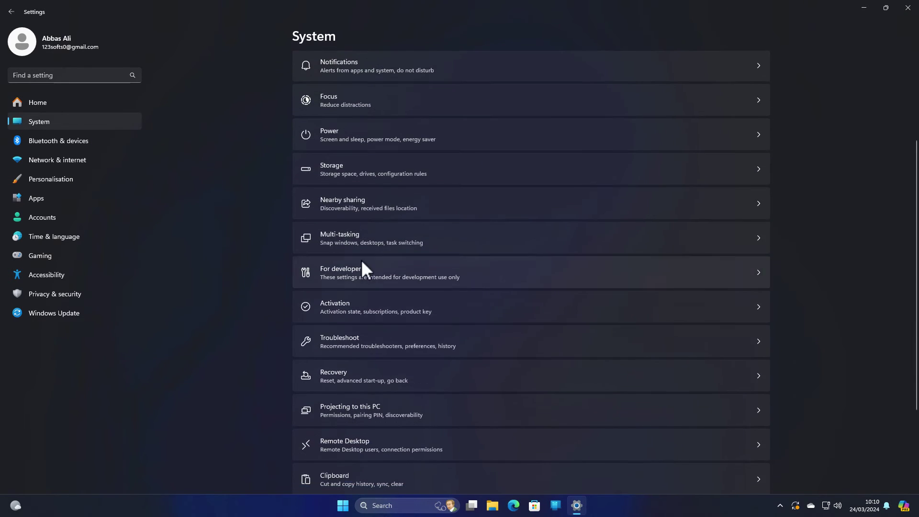
scroll(361, 260, up, 3)
click(348, 140)
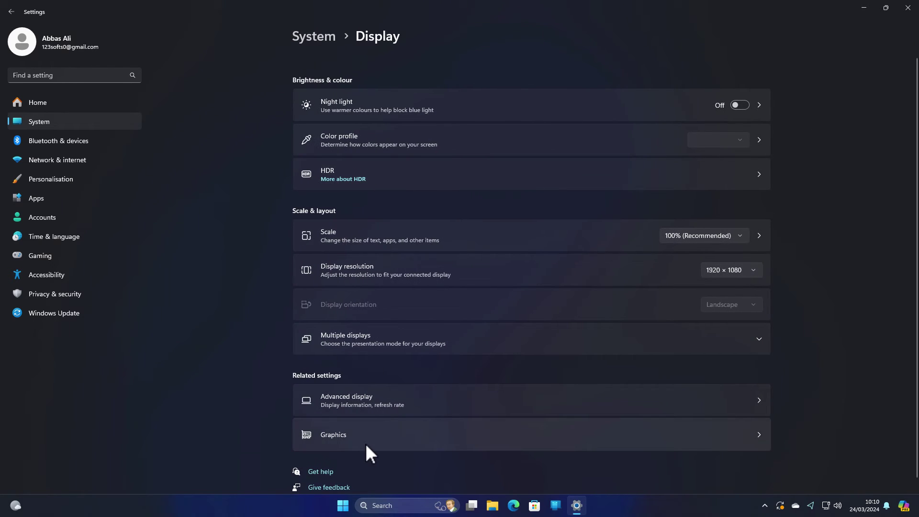
click(366, 443)
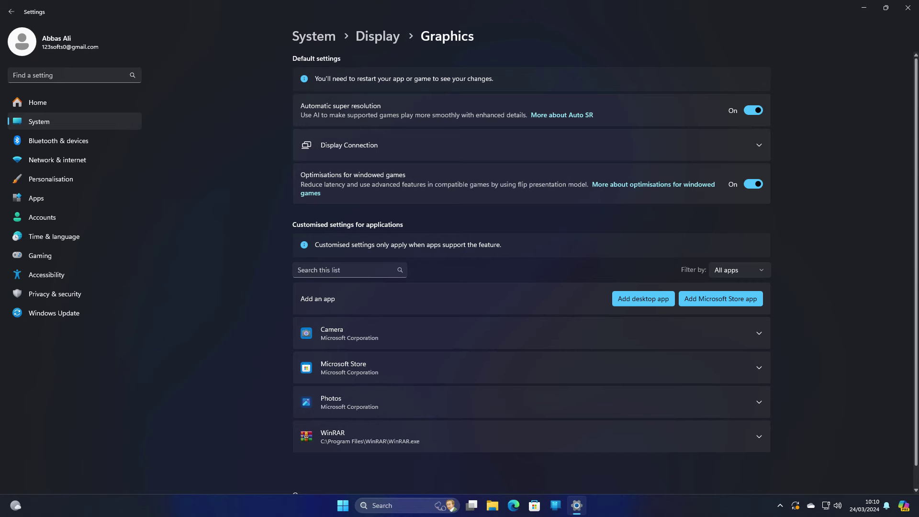
key(super+d)
Bring up the ElevenForum Registry Editor steps in Edge and launch regedit with administrator approval.
click(514, 506)
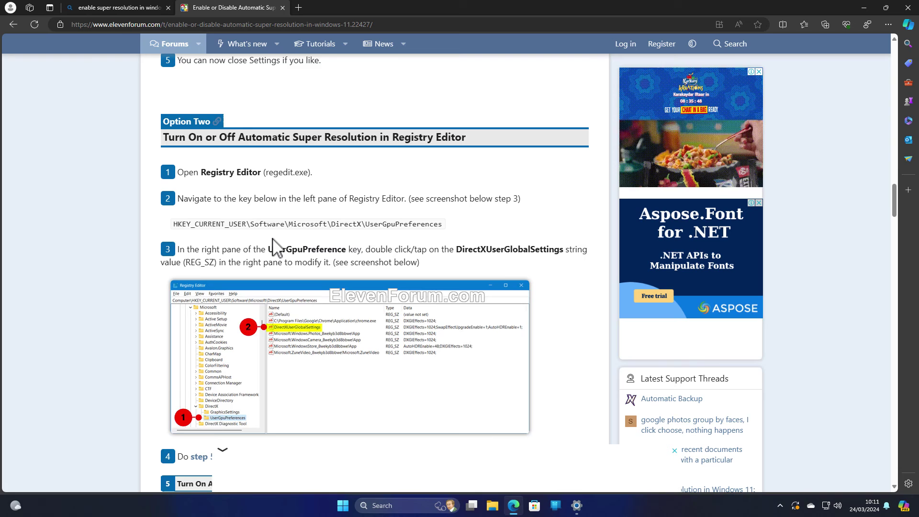
scroll(280, 247, down, 1)
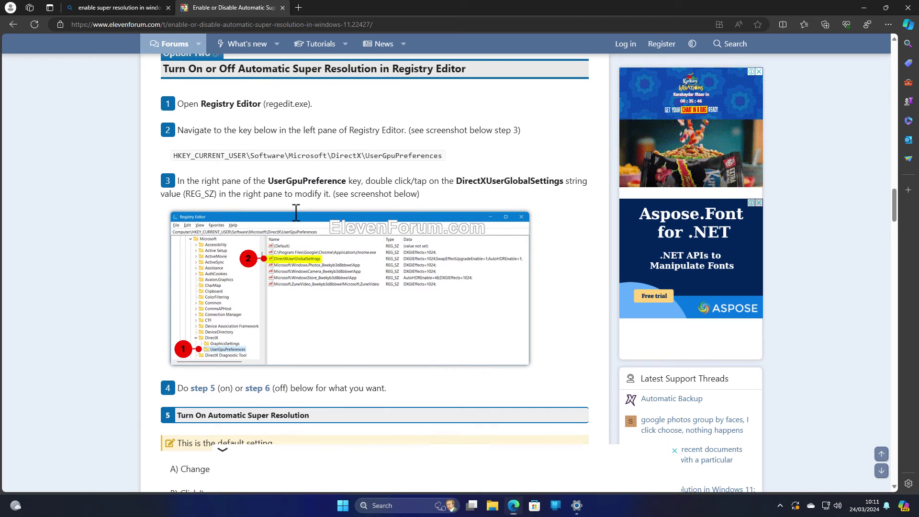
key(super+r)
text(regedit)
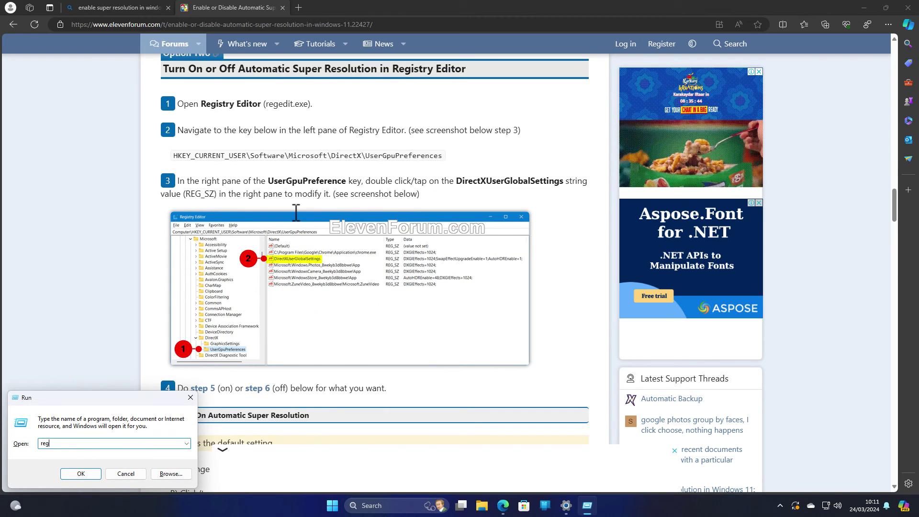
key(Return)
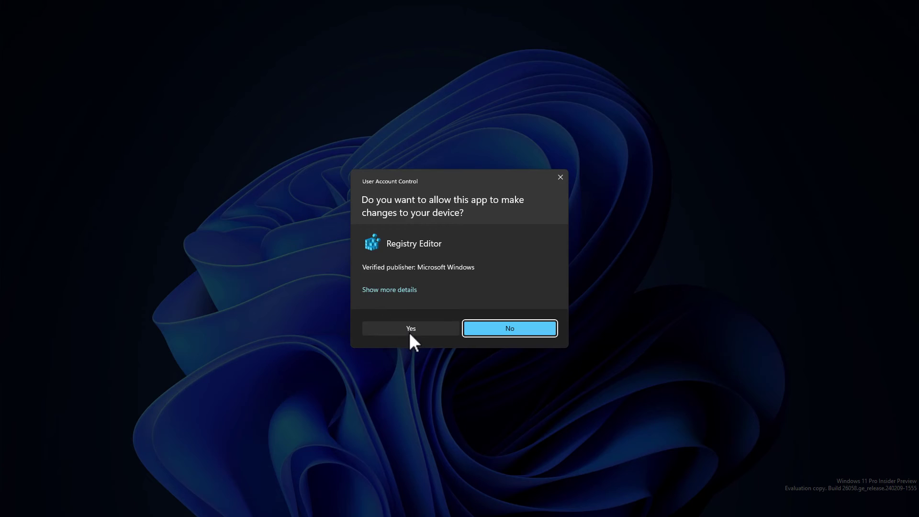
click(409, 332)
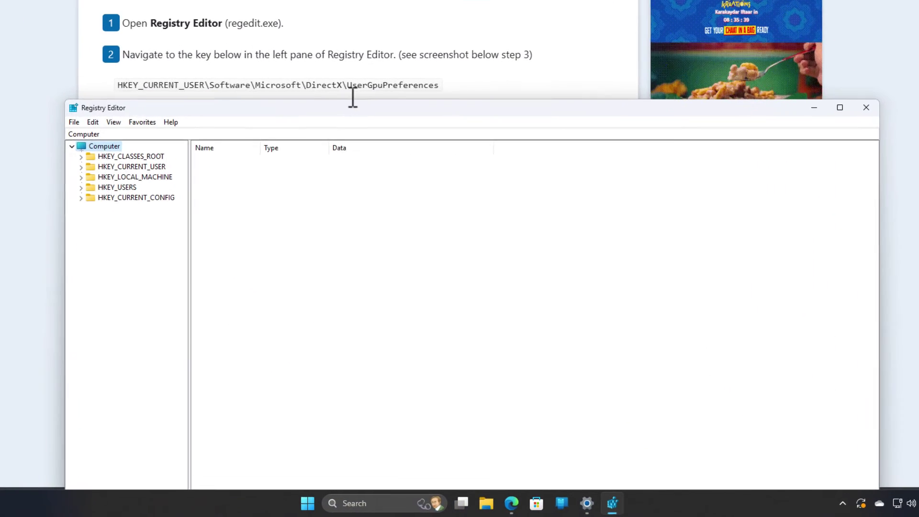
Copy the UserGpuPreferences registry key path from the ElevenForum guide.
click(353, 98)
click(346, 83)
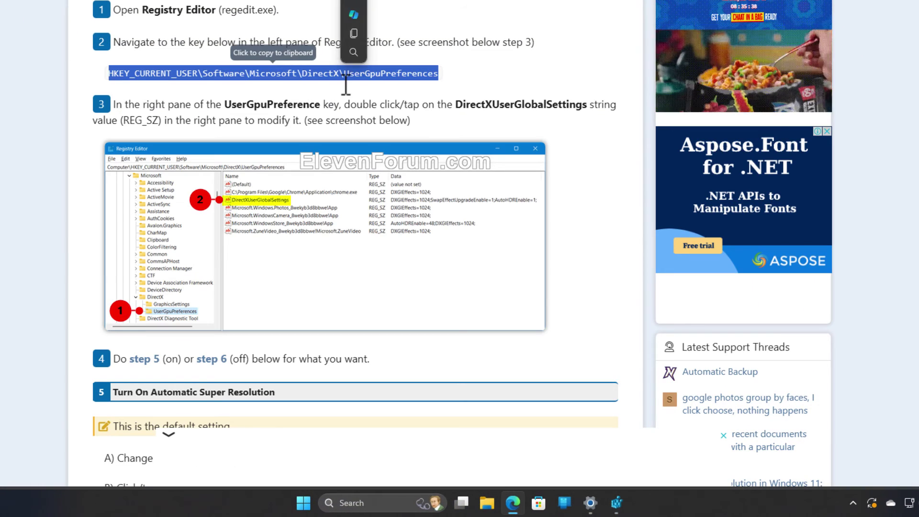
right_click(338, 73)
click(357, 84)
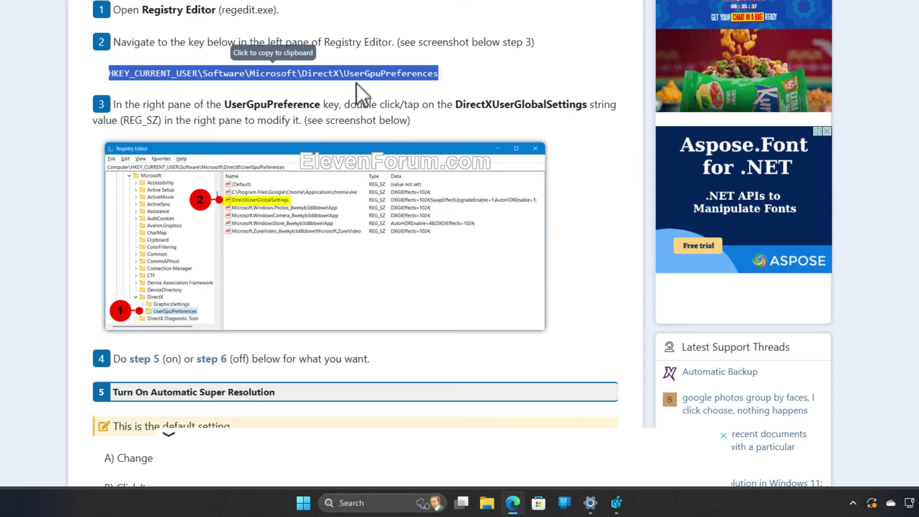
Jump to UserGpuPreferences in Registry Editor and open DirectXUserGlobalSettings for editing.
click(616, 502)
click(263, 124)
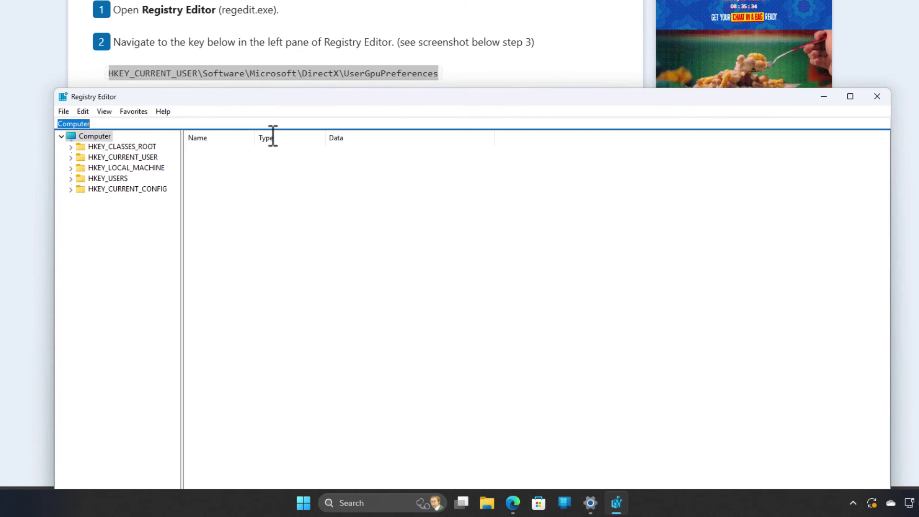
key(ctrl+v)
key(Return)
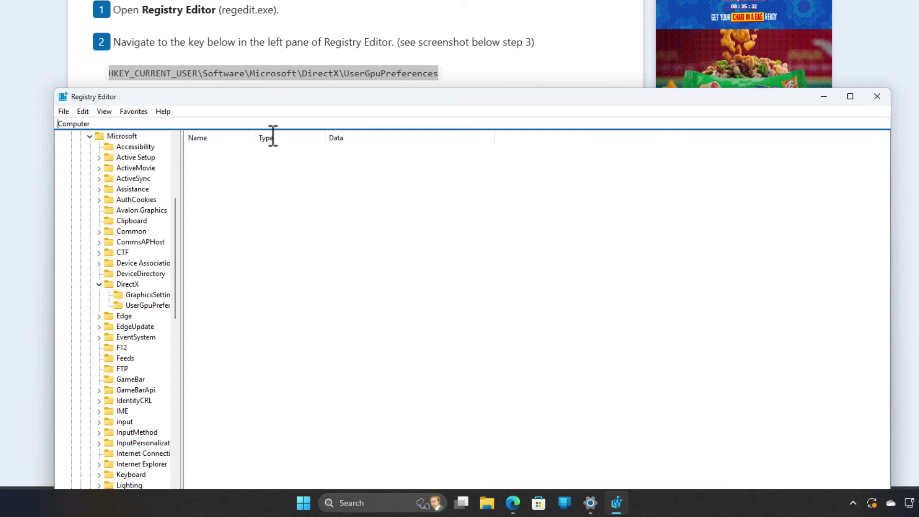
drag(182, 317, 266, 312)
click(143, 306)
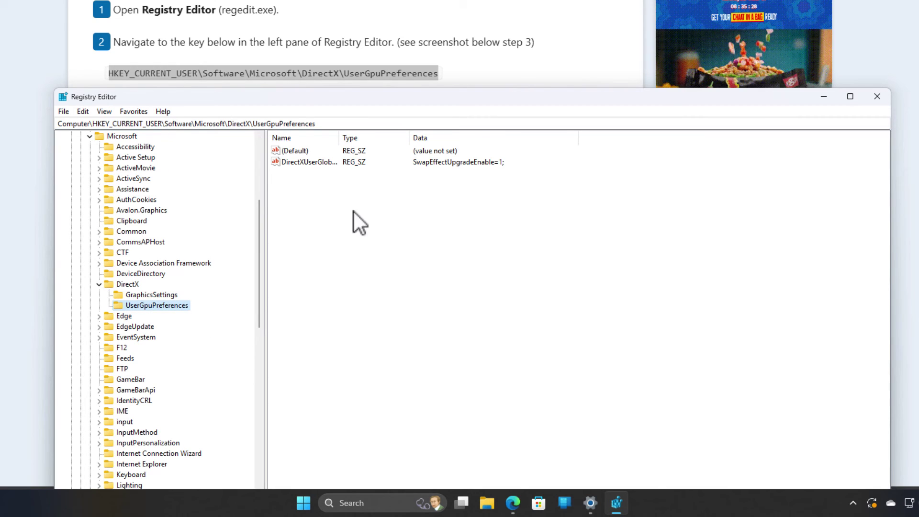
drag(339, 139, 401, 139)
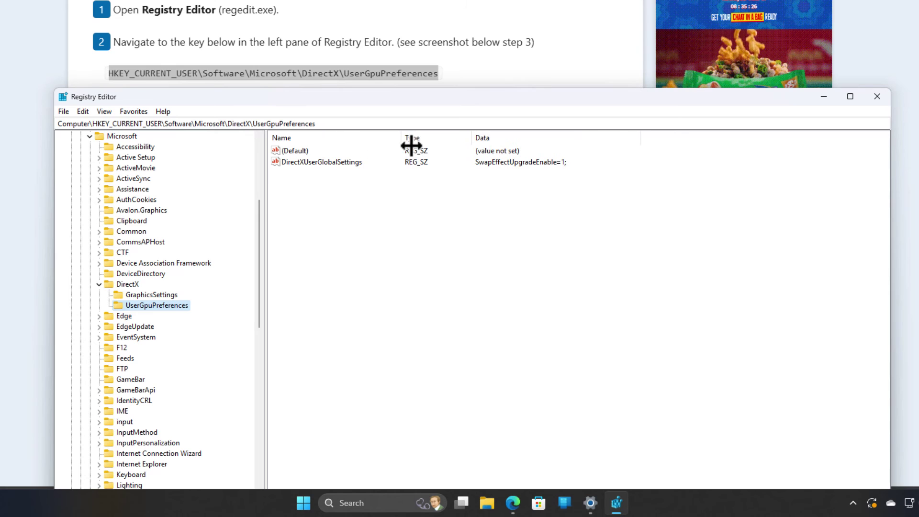
double_click(312, 163)
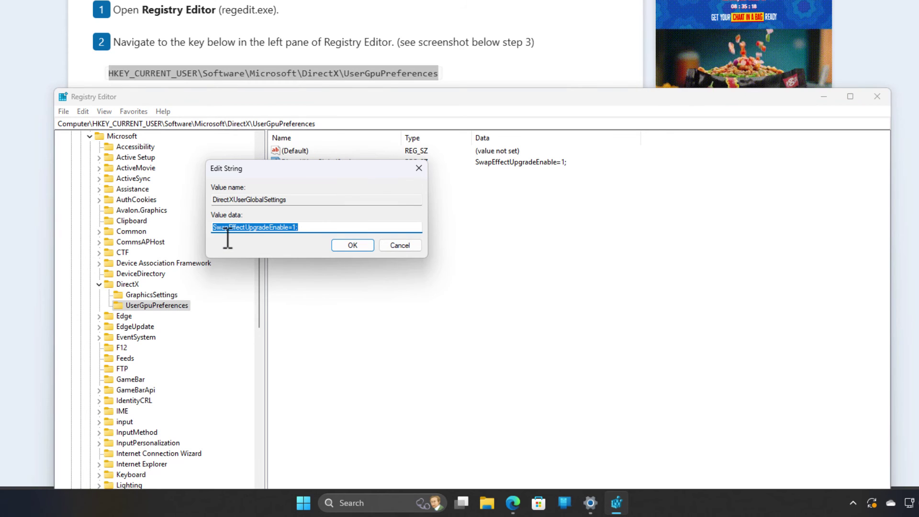
Copy the word DXGIEffects from the forum guide.
key(alt+Tab)
scroll(274, 256, down, 1)
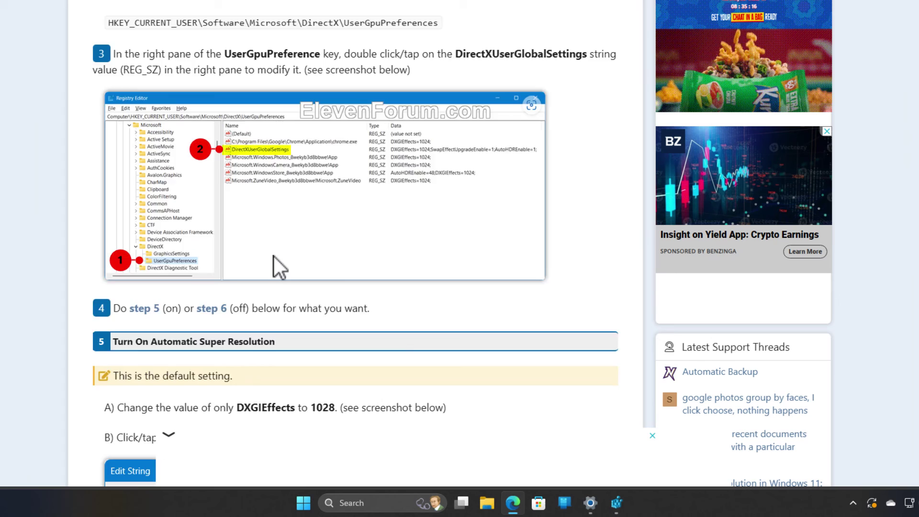
scroll(274, 257, down, 6)
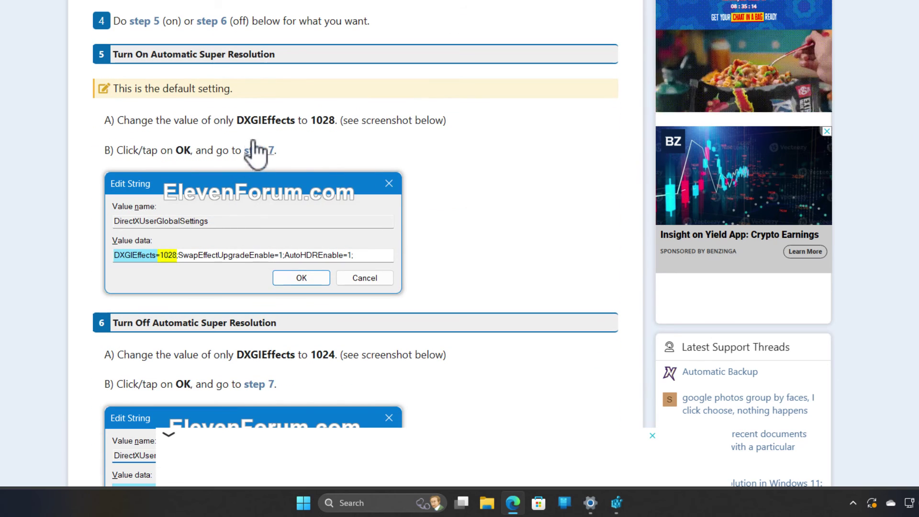
drag(237, 120, 303, 130)
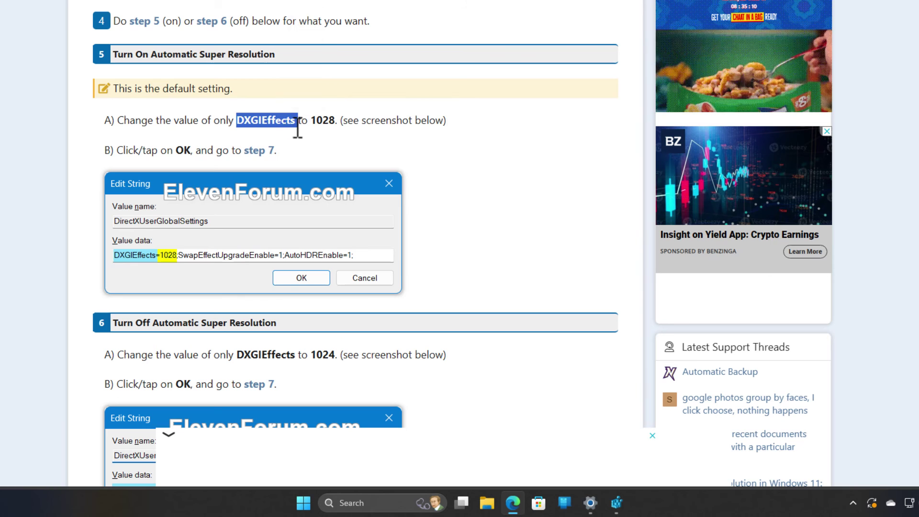
right_click(286, 120)
click(308, 129)
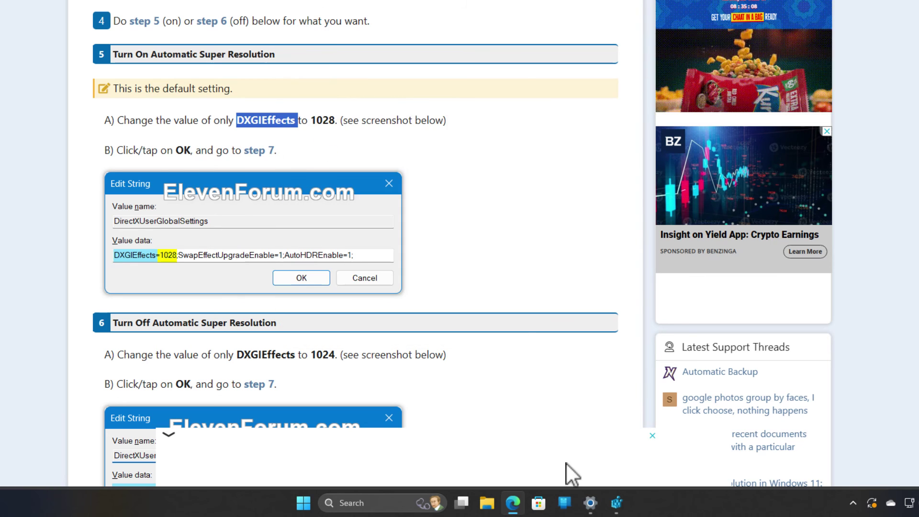
Prepend DXGIEffects=1028; to the DirectXUserGlobalSettings value data and save it.
click(616, 503)
key(ctrl+v)
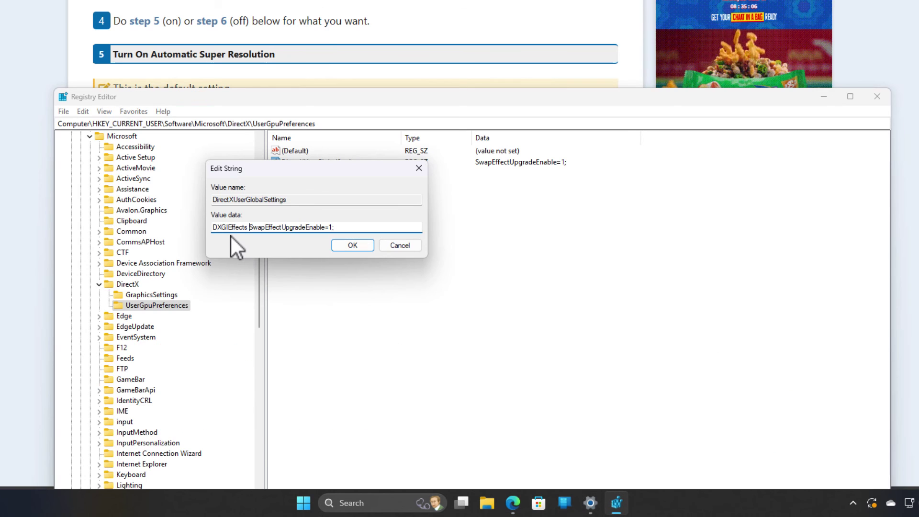
key(BackSpace)
text(=10)
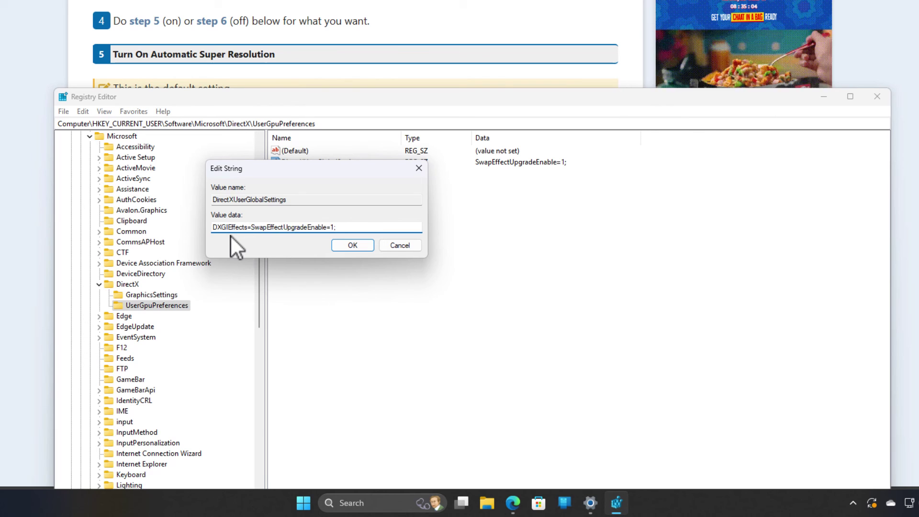
text(28;)
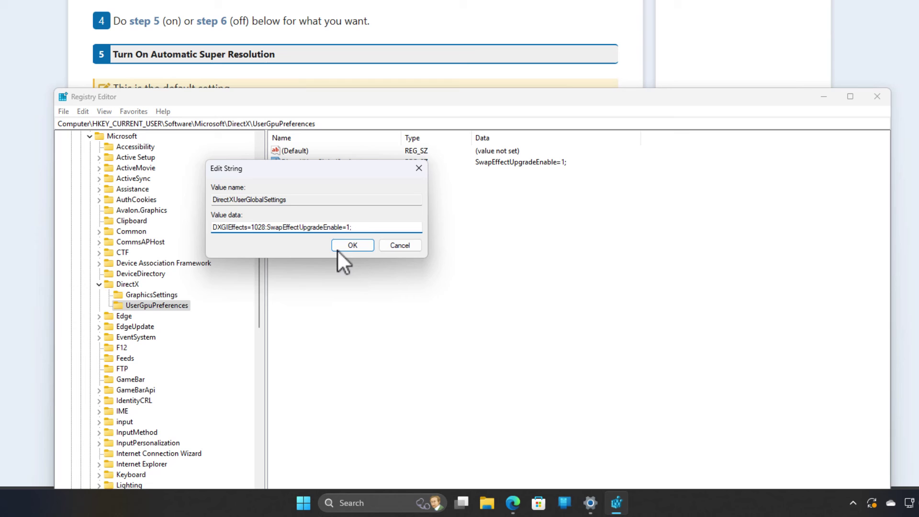
click(352, 245)
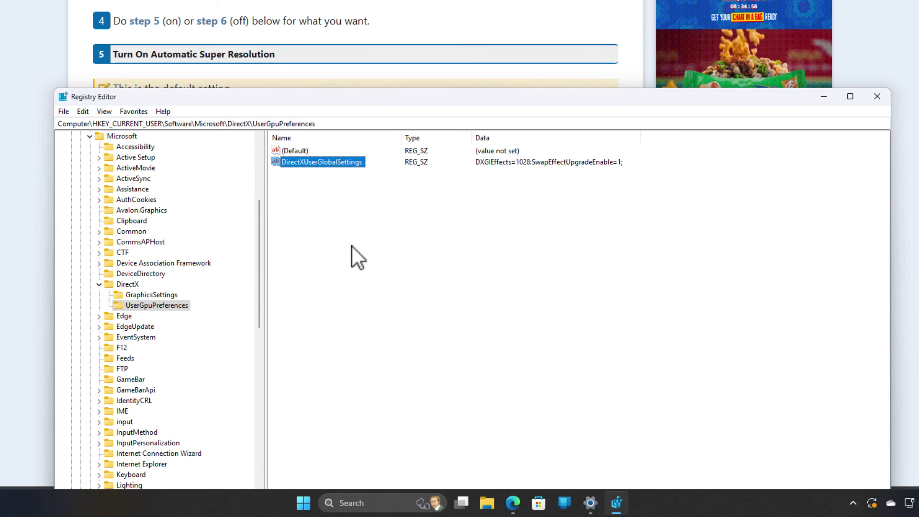
Scroll through the remaining ElevenForum guide steps in Edge, then close the browser.
key(alt+Tab)
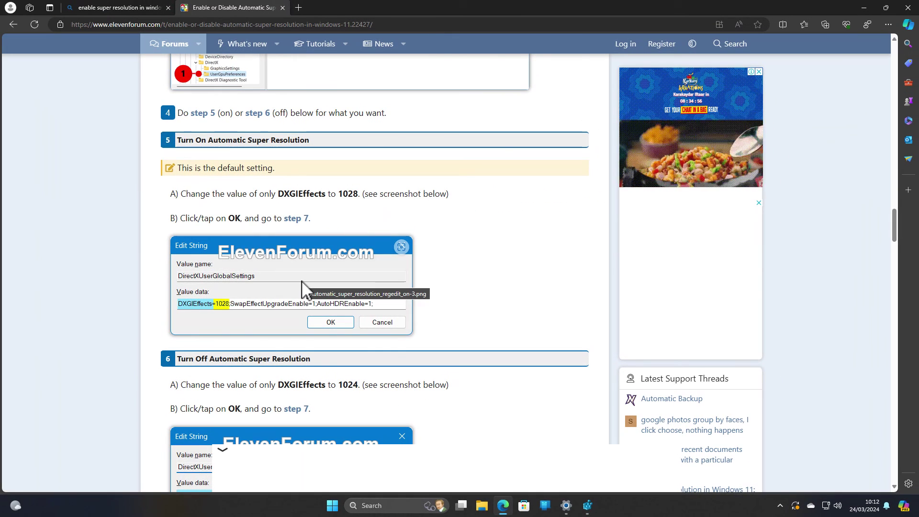
scroll(322, 307, down, 7)
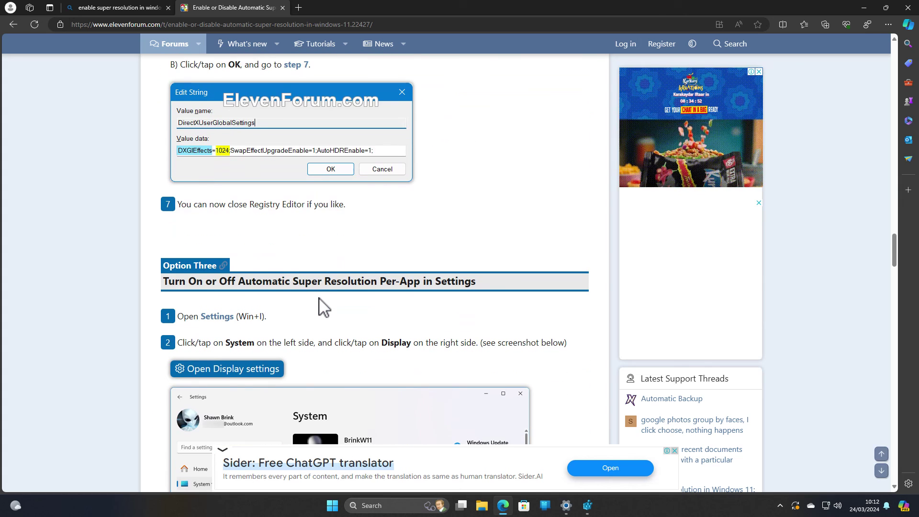
scroll(321, 307, down, 1)
scroll(319, 305, down, 2)
scroll(319, 302, down, 4)
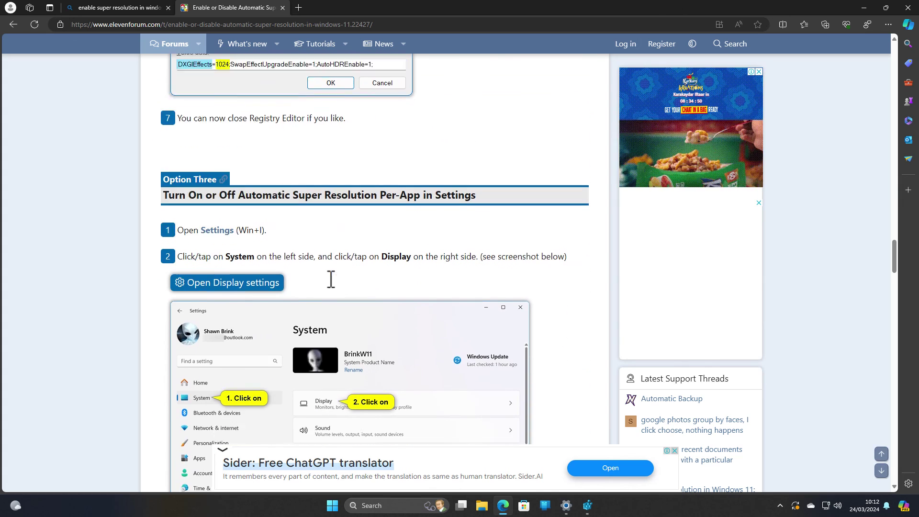
scroll(321, 279, down, 14)
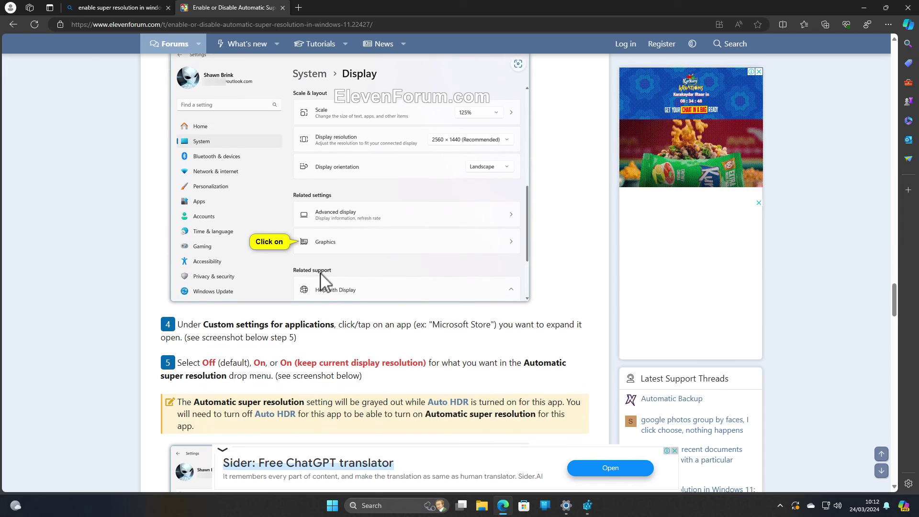
scroll(326, 282, down, 2)
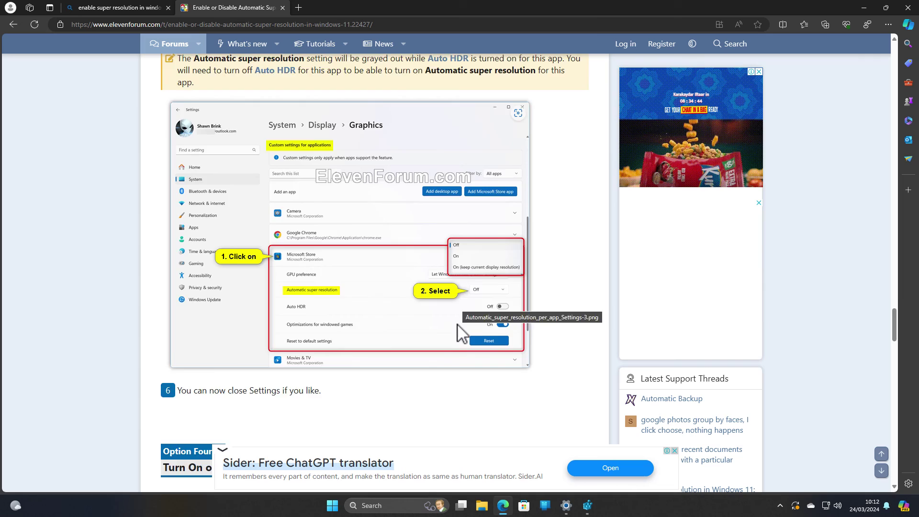
scroll(459, 321, down, 6)
scroll(458, 325, down, 7)
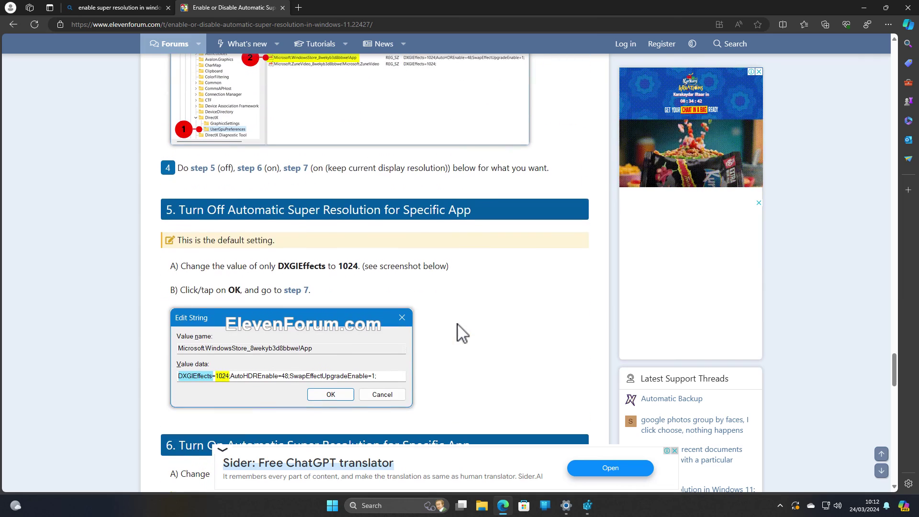
click(909, 8)
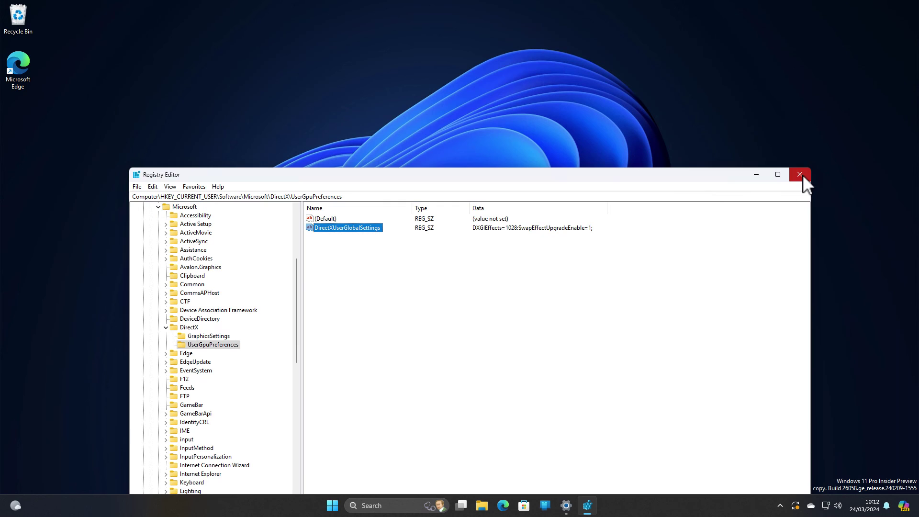
Close Registry Editor and refresh the Windows 11 desktop from its right-click menu.
click(802, 175)
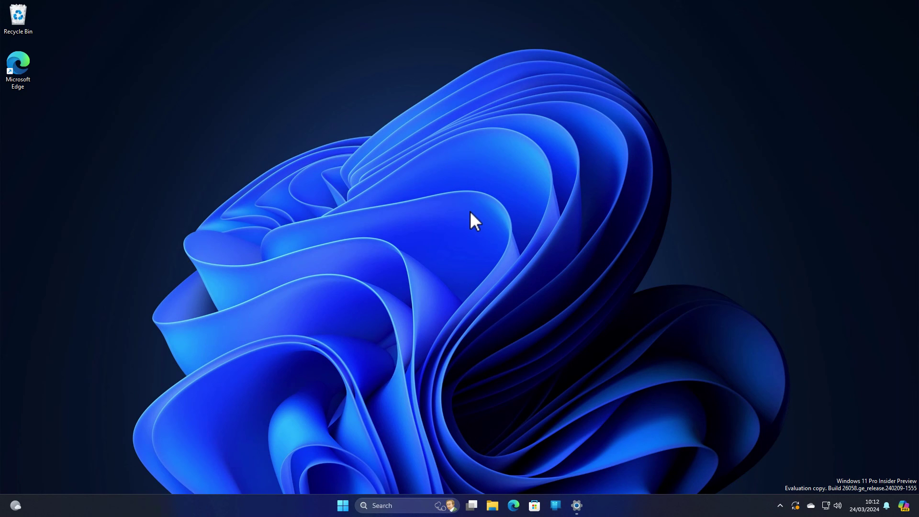
right_click(470, 210)
click(473, 204)
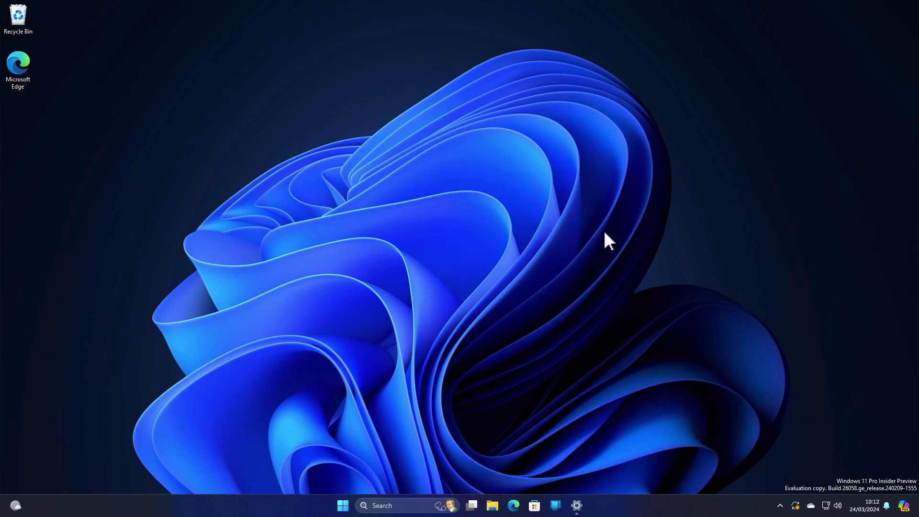